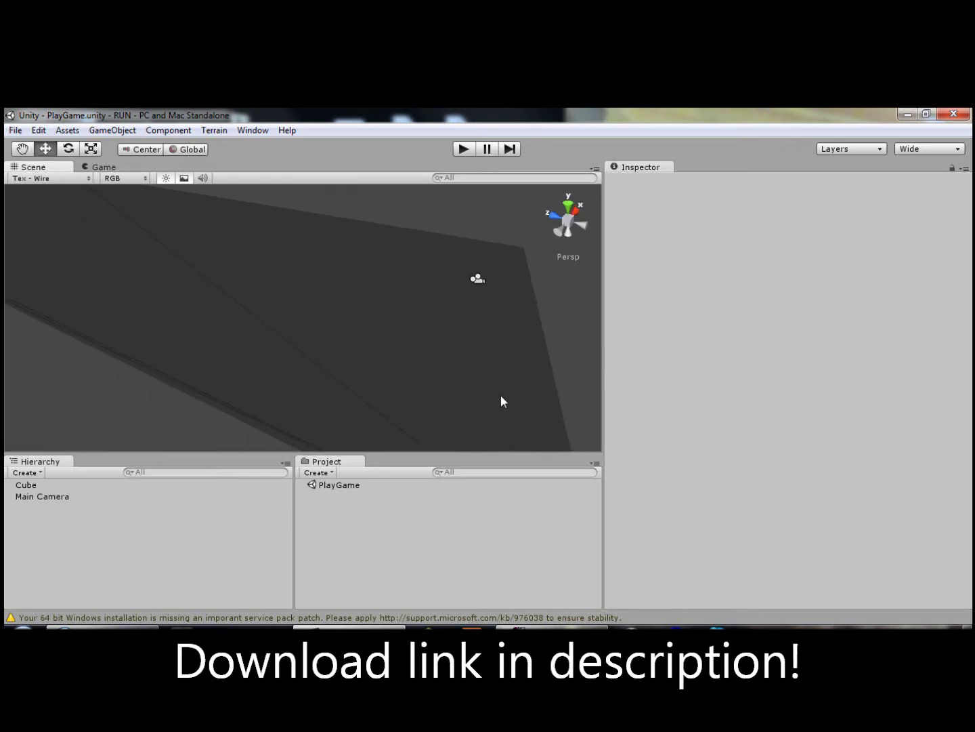
Orbit around the flattened runway cube to view it from above, then open GameObject > Create Other
mouse_move(500, 396)
right_mouse_down()
mouse_move(428, 335)
mouse_move(504, 364)
right_mouse_up()
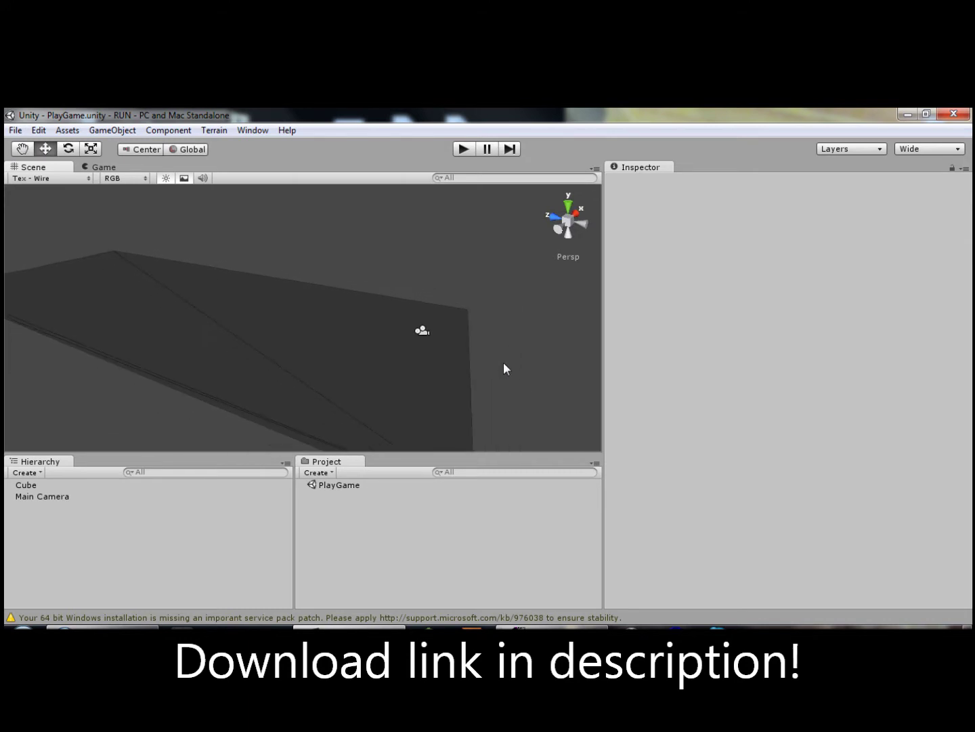
mouse_move(504, 363)
right_mouse_down()
mouse_move(330, 364)
mouse_move(487, 420)
mouse_move(337, 342)
mouse_move(287, 263)
mouse_move(291, 377)
right_mouse_up()
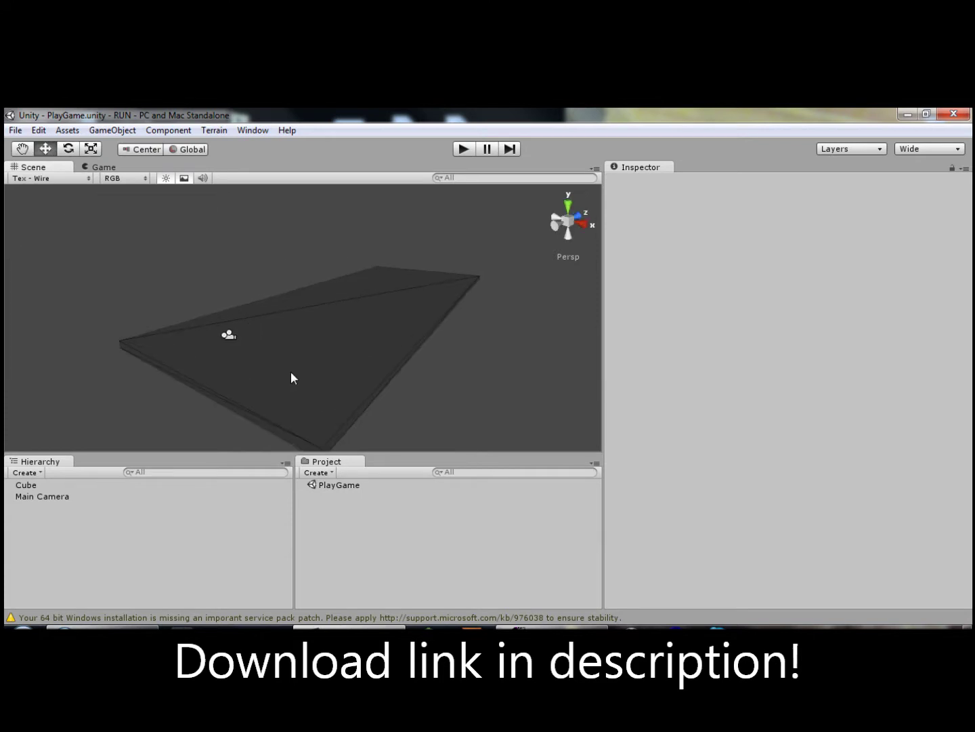
left_click(113, 130)
mouse_move(132, 161)
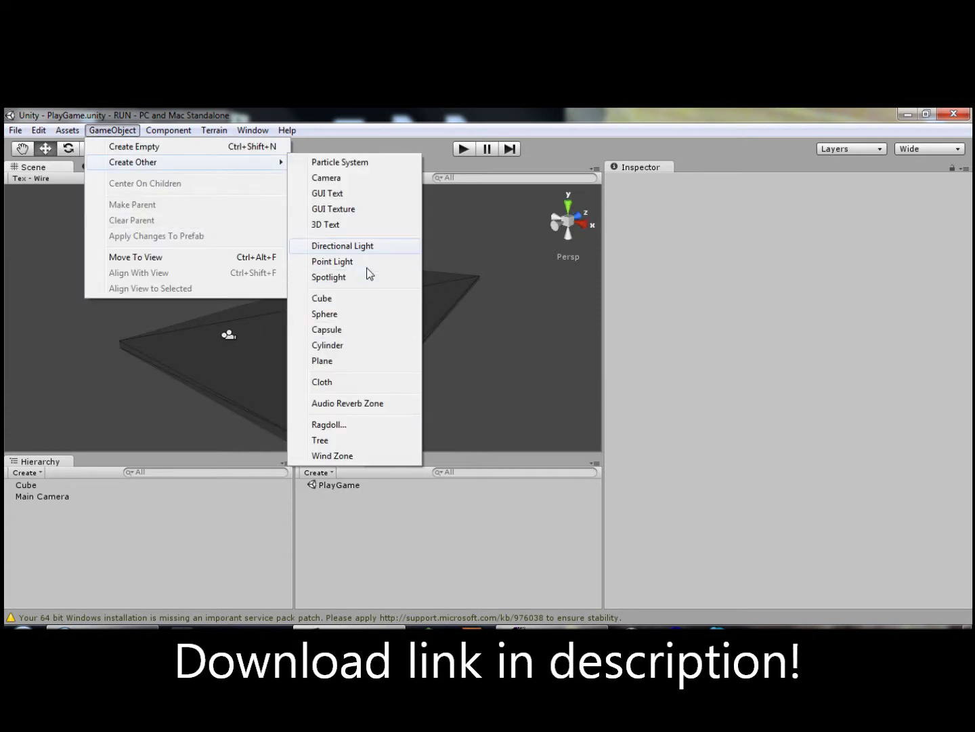
Add a Directional Light with Rotation X 90, then select the Main Camera
left_click(343, 245)
type("90")
key("Return")
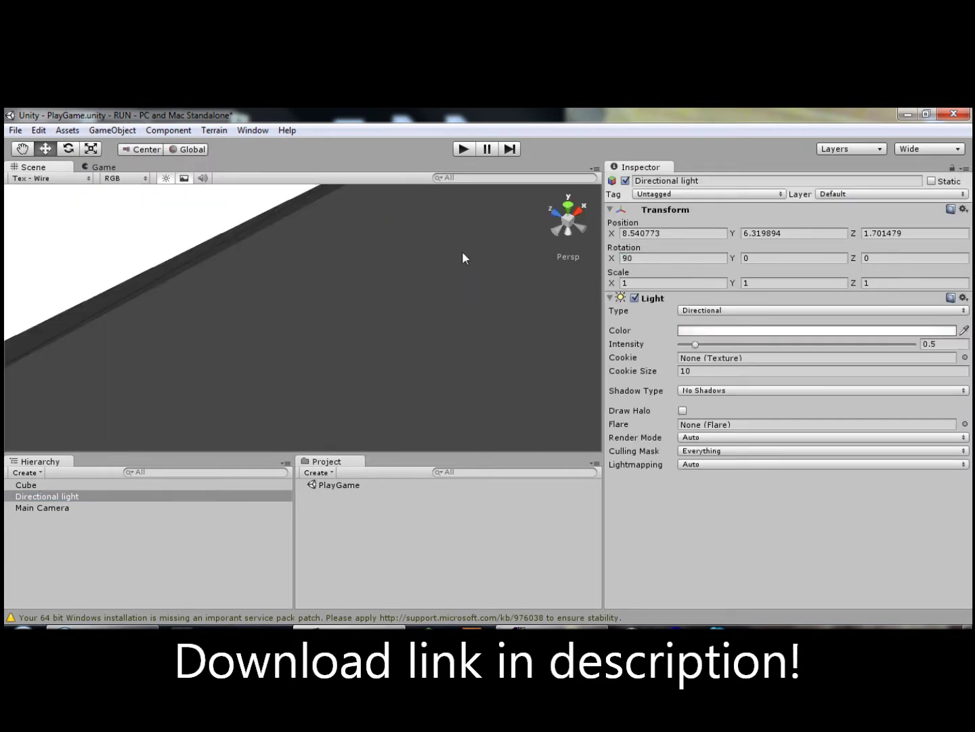
mouse_move(462, 251)
right_mouse_down()
mouse_move(454, 359)
mouse_move(403, 347)
mouse_move(548, 348)
mouse_move(225, 302)
right_mouse_up()
left_click(162, 273)
mouse_move(162, 274)
right_mouse_down()
mouse_move(458, 265)
mouse_move(288, 324)
mouse_move(305, 397)
mouse_move(380, 370)
right_mouse_up()
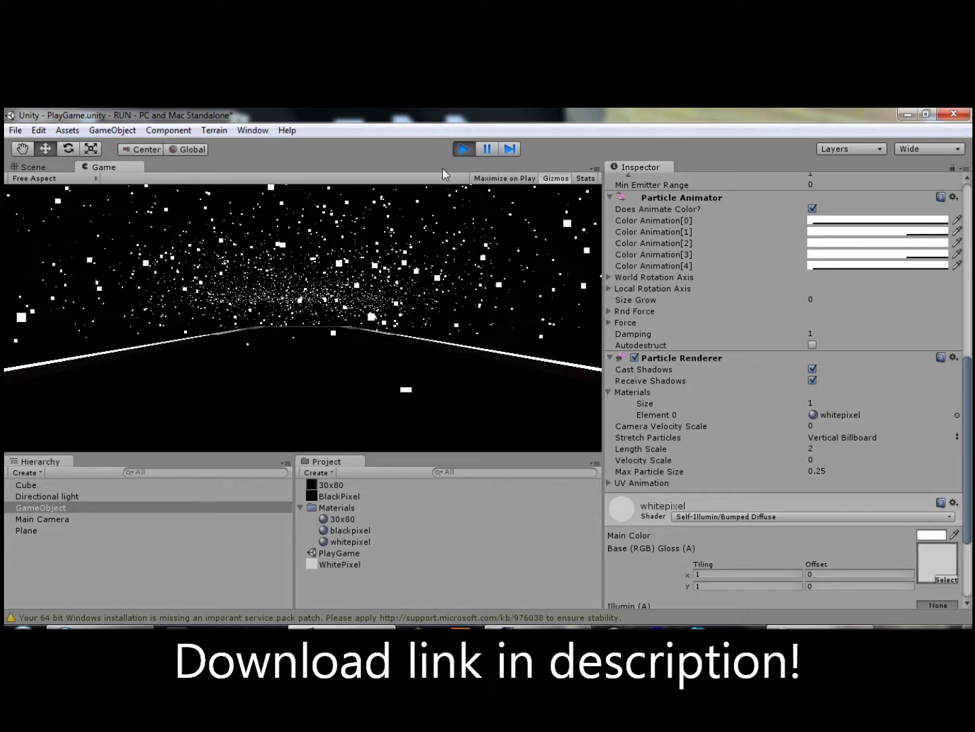
Stop Play mode, select the runway Cube, and view it from the front
left_click(458, 149)
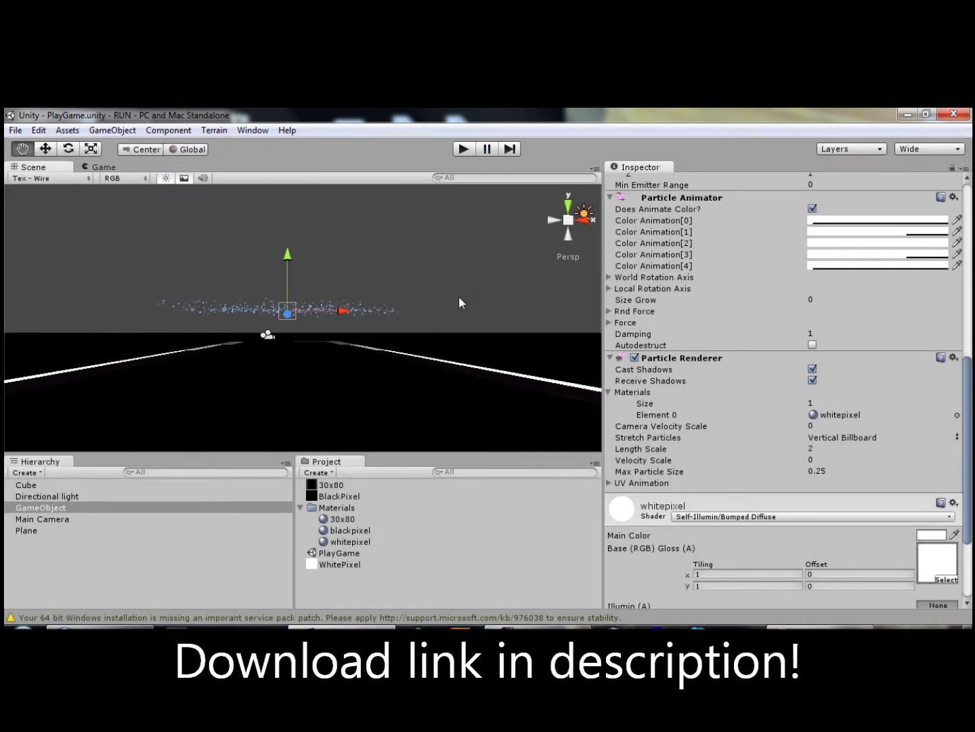
mouse_move(460, 296)
left_mouse_down("alt")
mouse_move(427, 362)
mouse_move(318, 382)
left_mouse_up("alt")
left_click(410, 341)
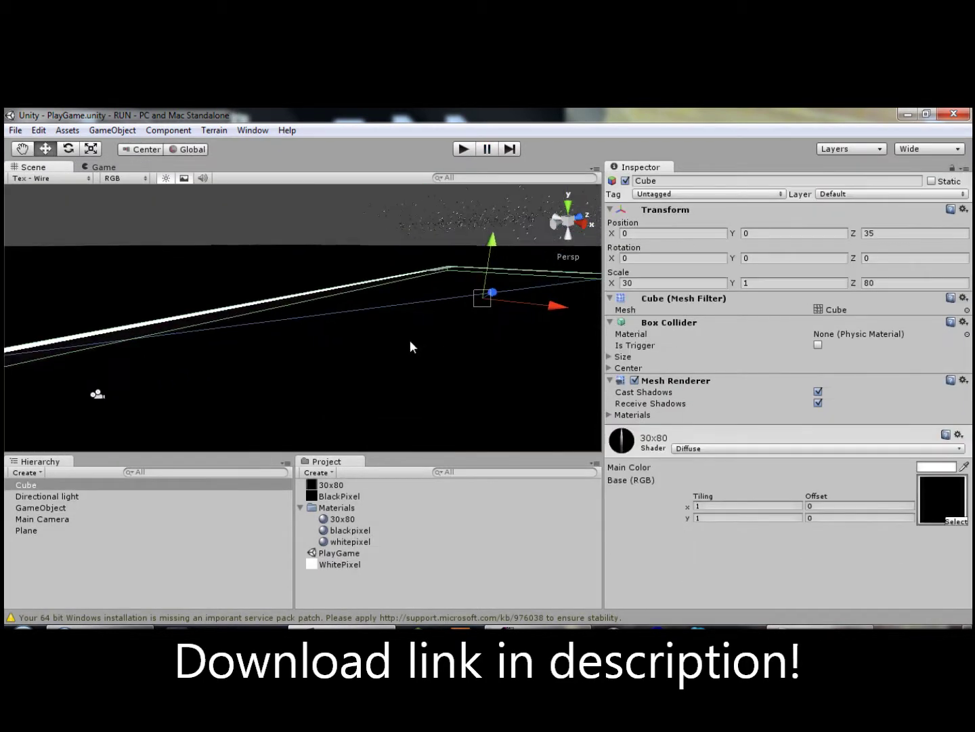
mouse_move(409, 339)
left_mouse_down("alt")
mouse_move(376, 315)
mouse_move(395, 288)
mouse_move(451, 338)
mouse_move(244, 345)
left_mouse_up("alt")
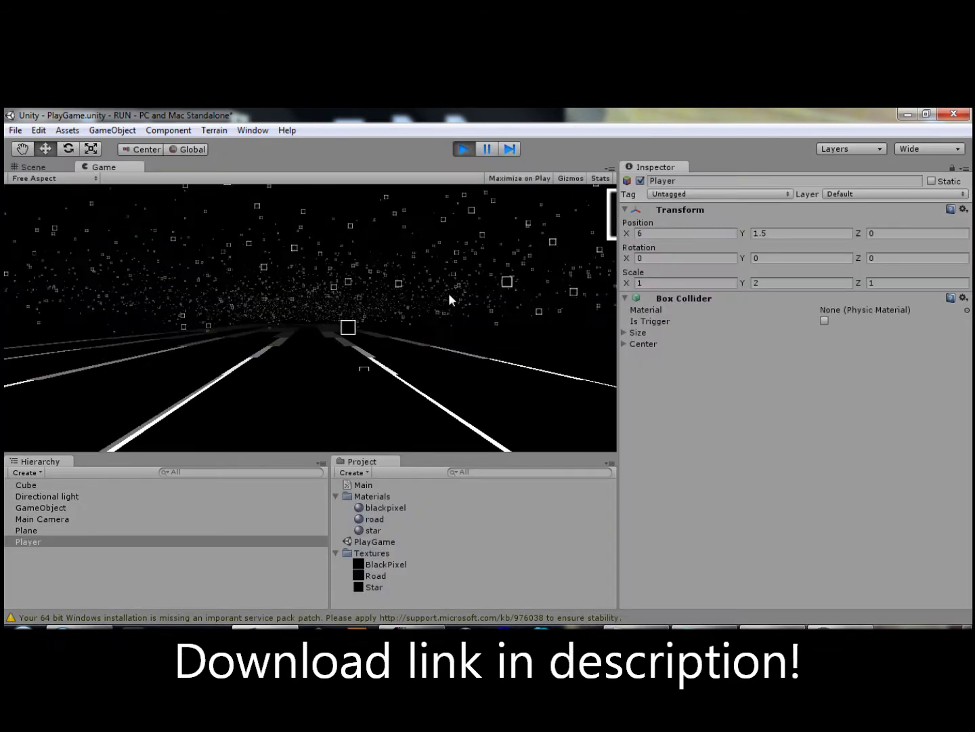
Shift the Player two lanes right, then one lane left
key("Right")
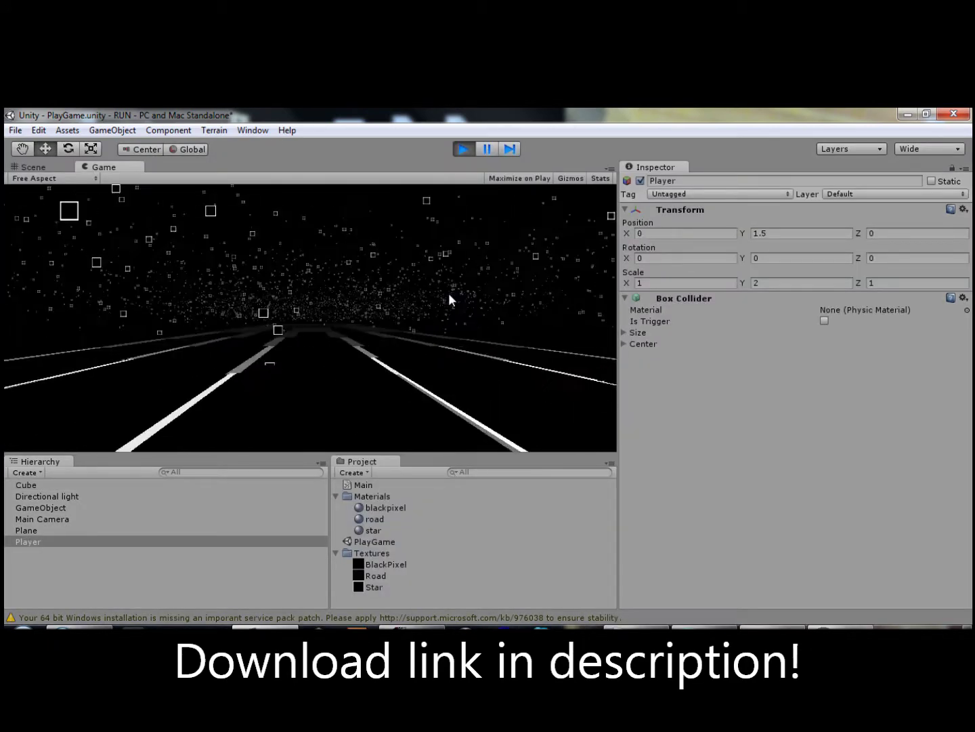
key("Right")
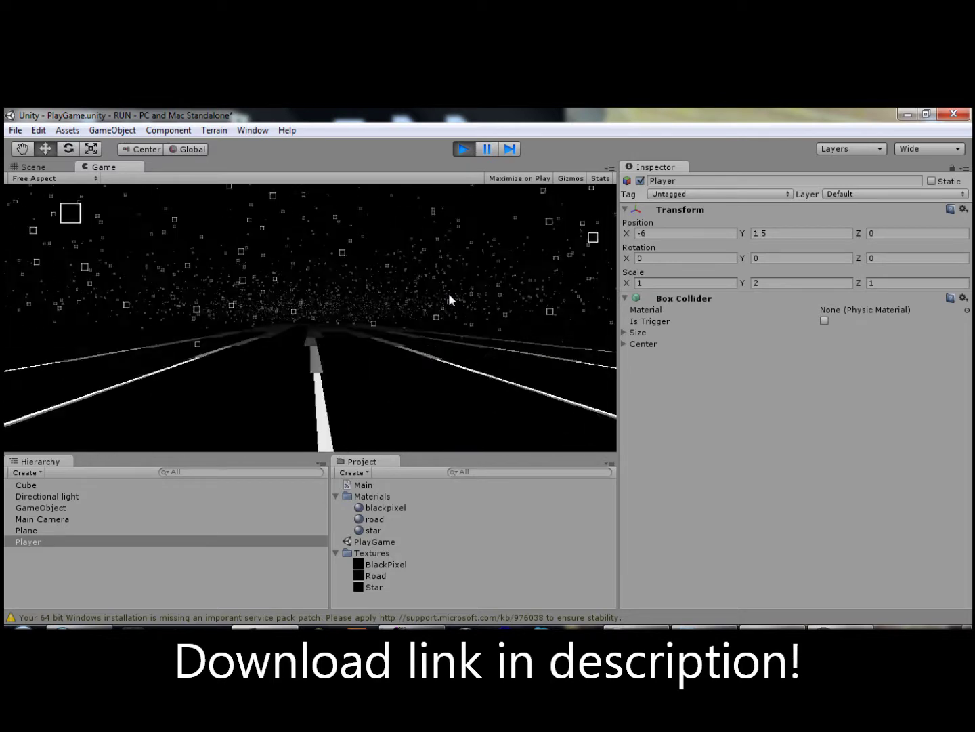
key("Left")
key("Left")
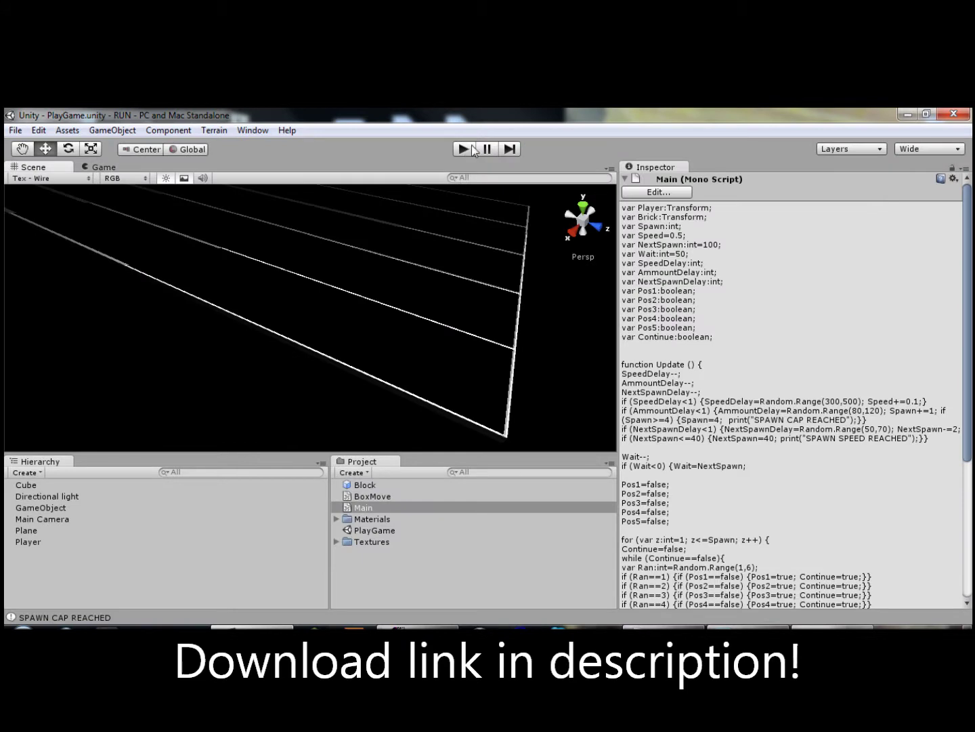
Start Play mode to run the block-spawning runner game
left_click(473, 149)
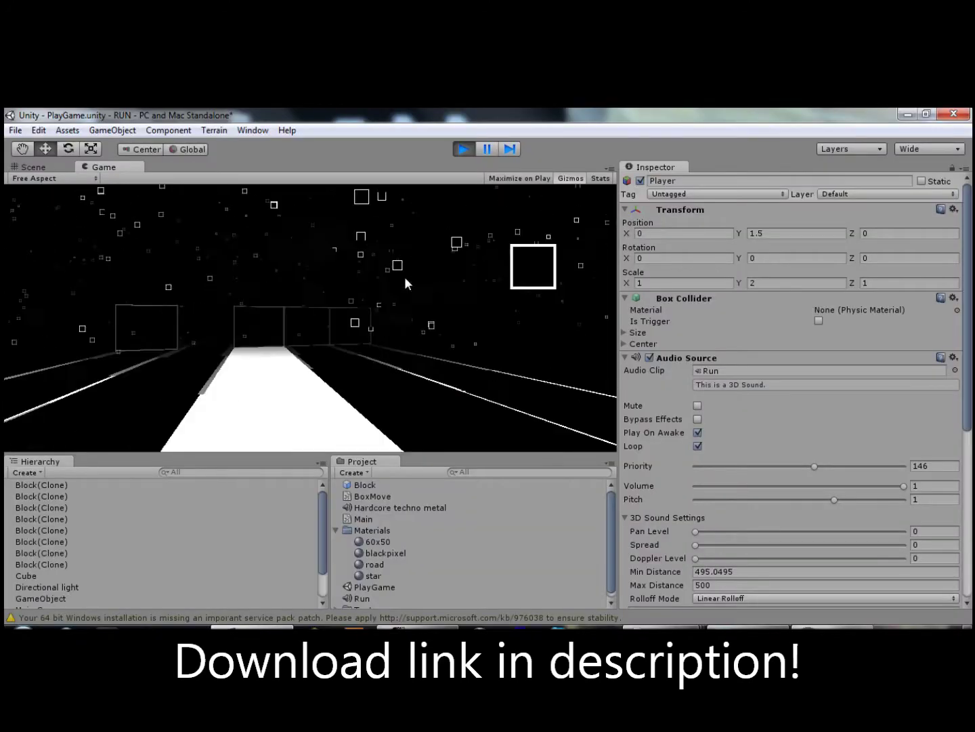
Steer the Player right, left and right, then over to the far-left lane
key("Right")
key("Left")
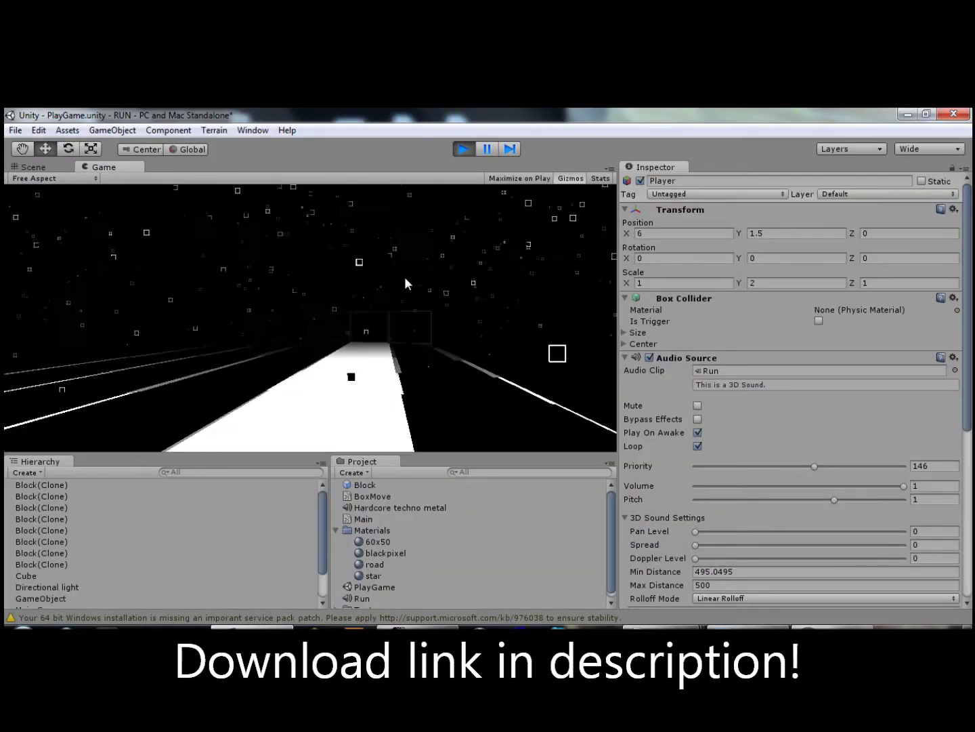
key("Right")
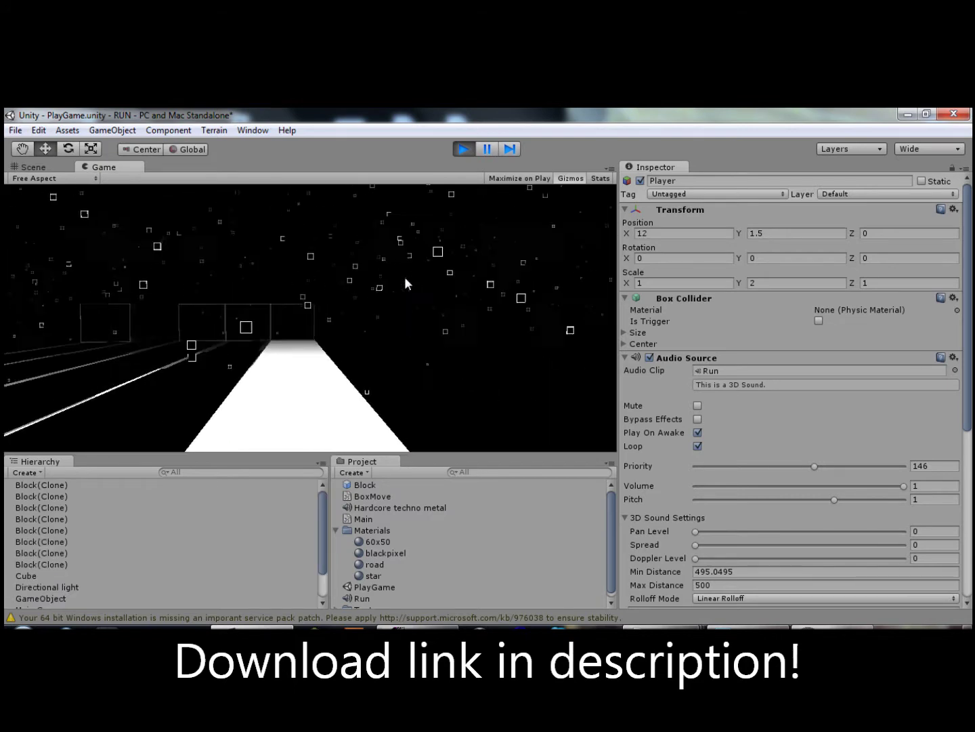
key("Left")
key("Left")
key("Left")
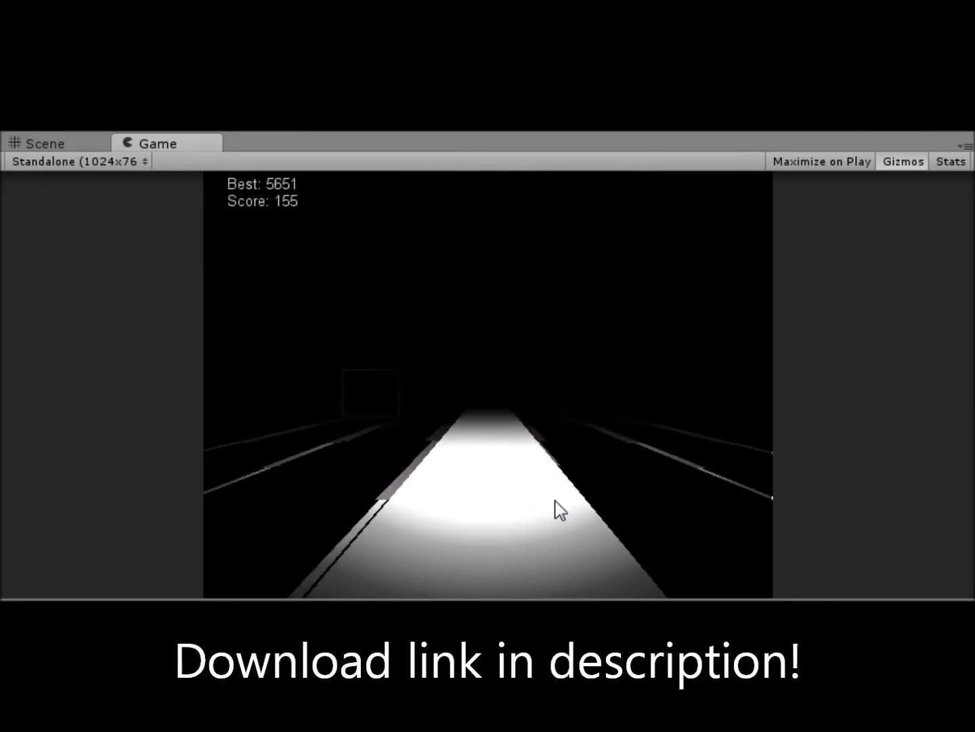
Dodge blocks with left/right lane switches until crashing, then restart with 'I'm ready!'
key("Left")
key("Right")
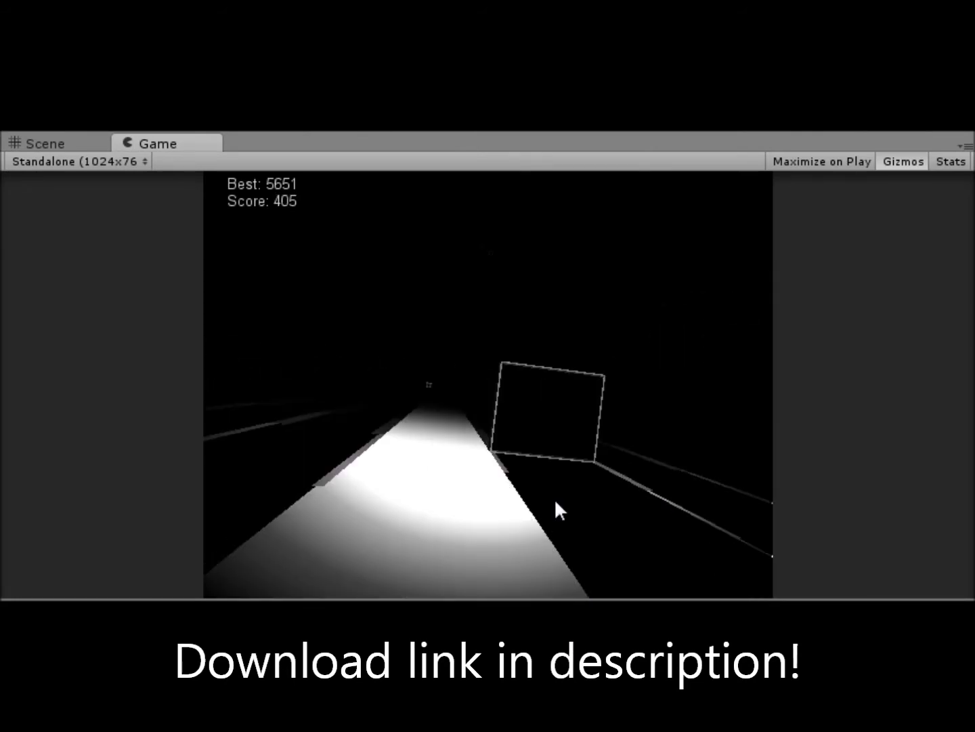
key("Left")
key("Right")
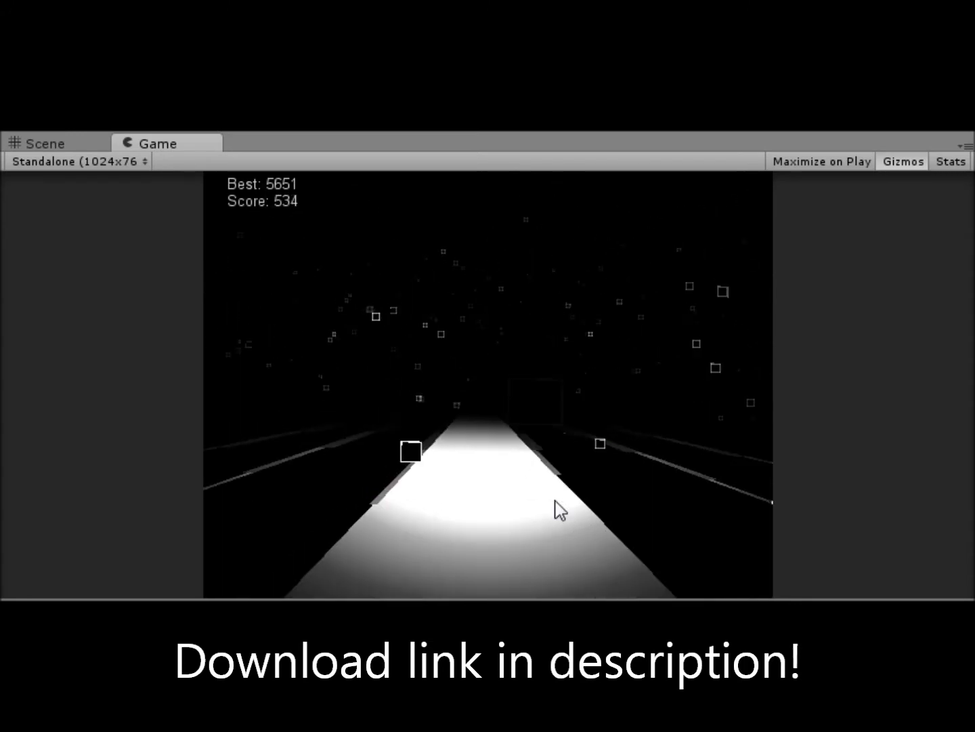
key("Left")
key("Right")
key("Right")
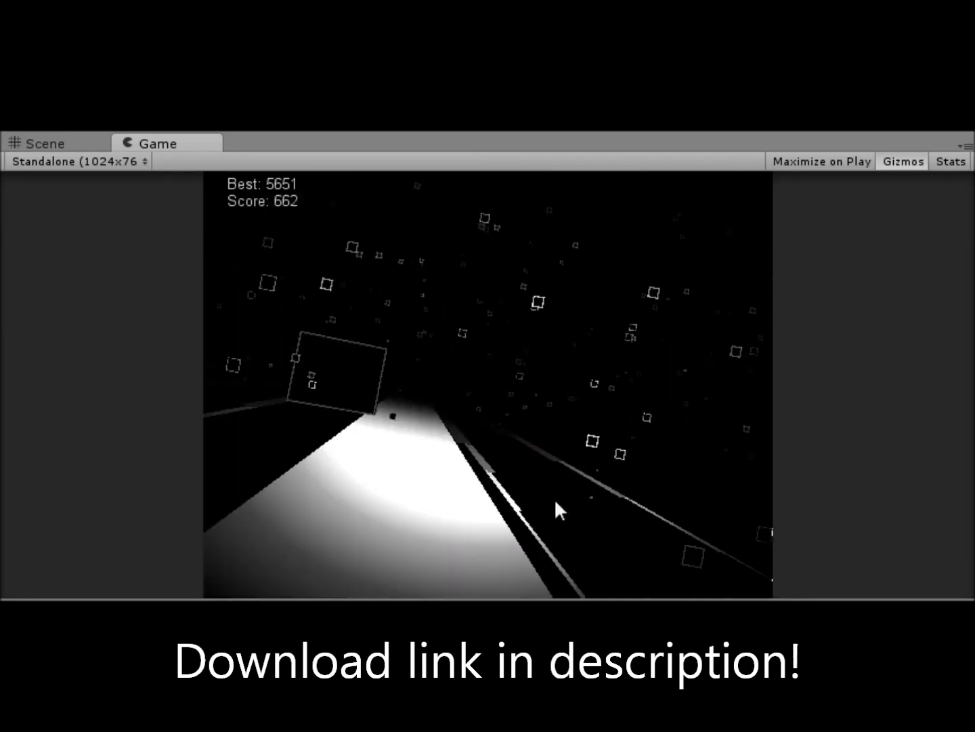
key("Left")
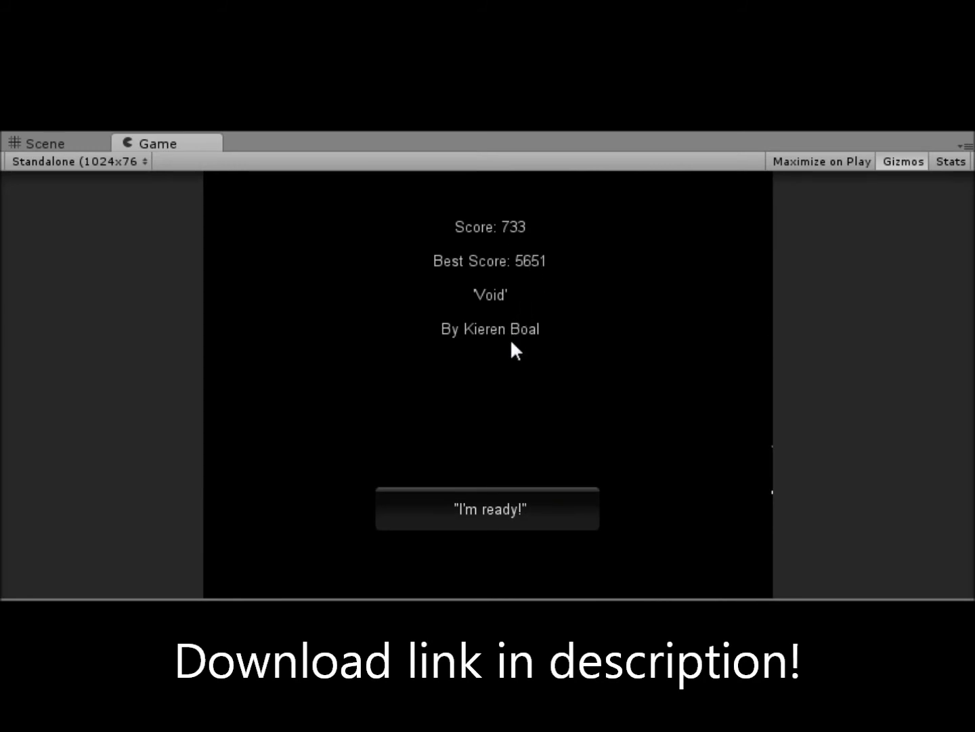
left_click(579, 509)
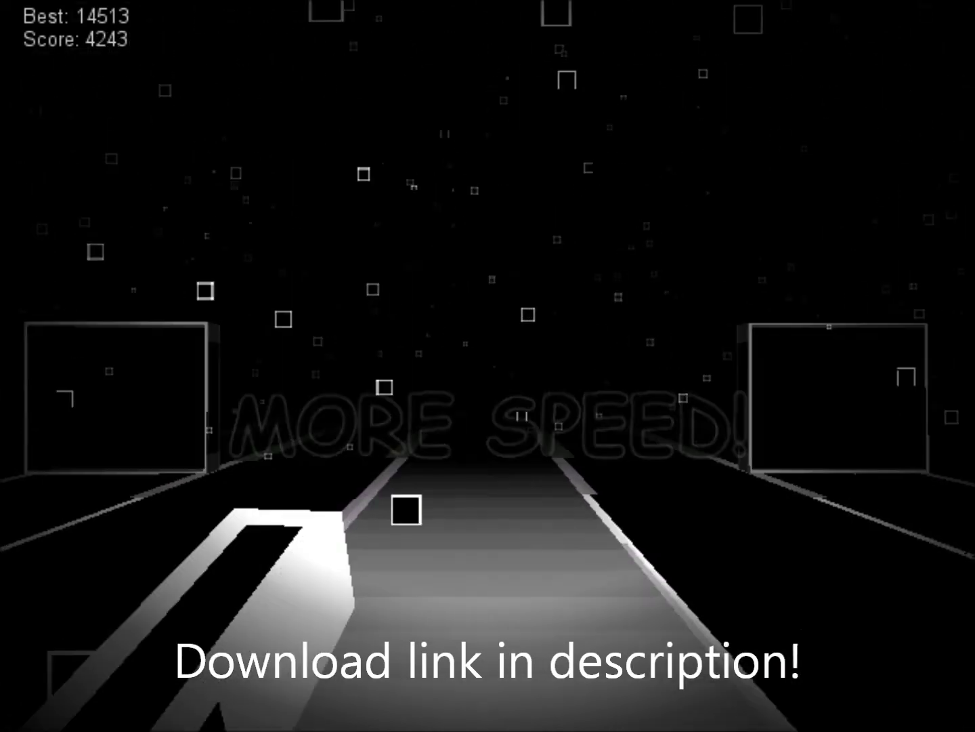
Steer two lanes left through the gap in the block wall
key("Left")
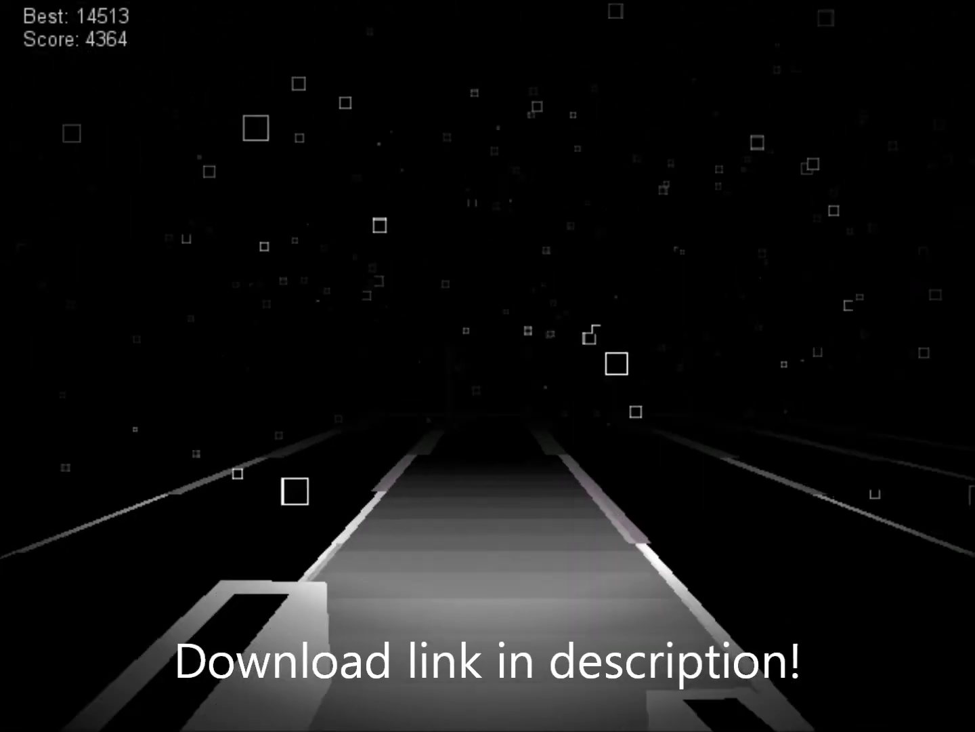
key("Left")
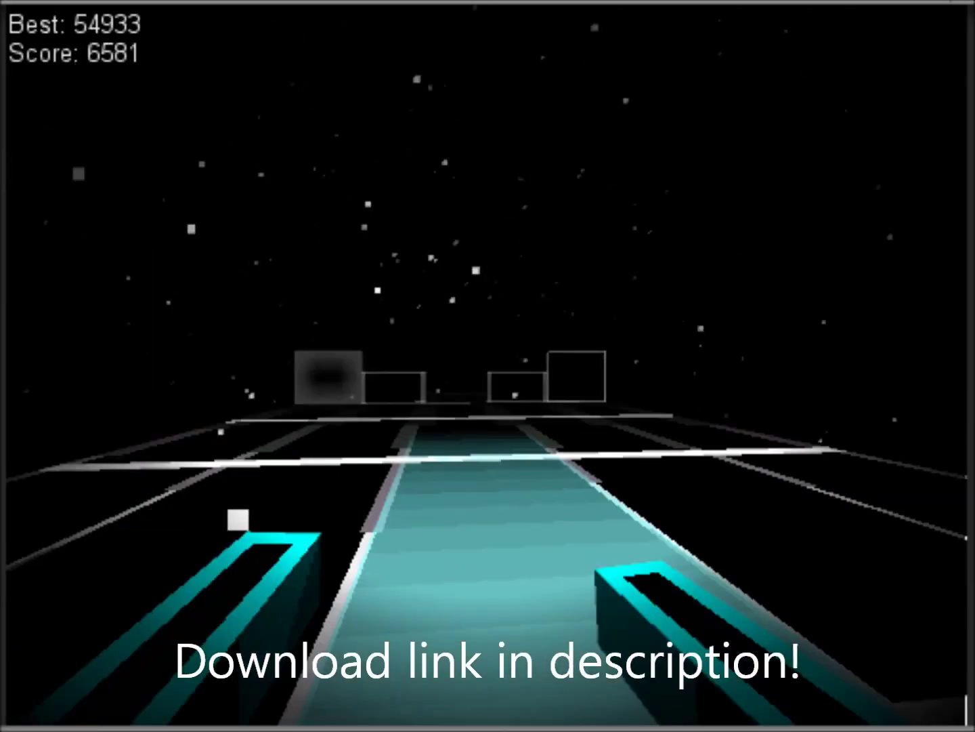
Steer right into the wall gap and keep running until the Void game-over screen
key("Right")
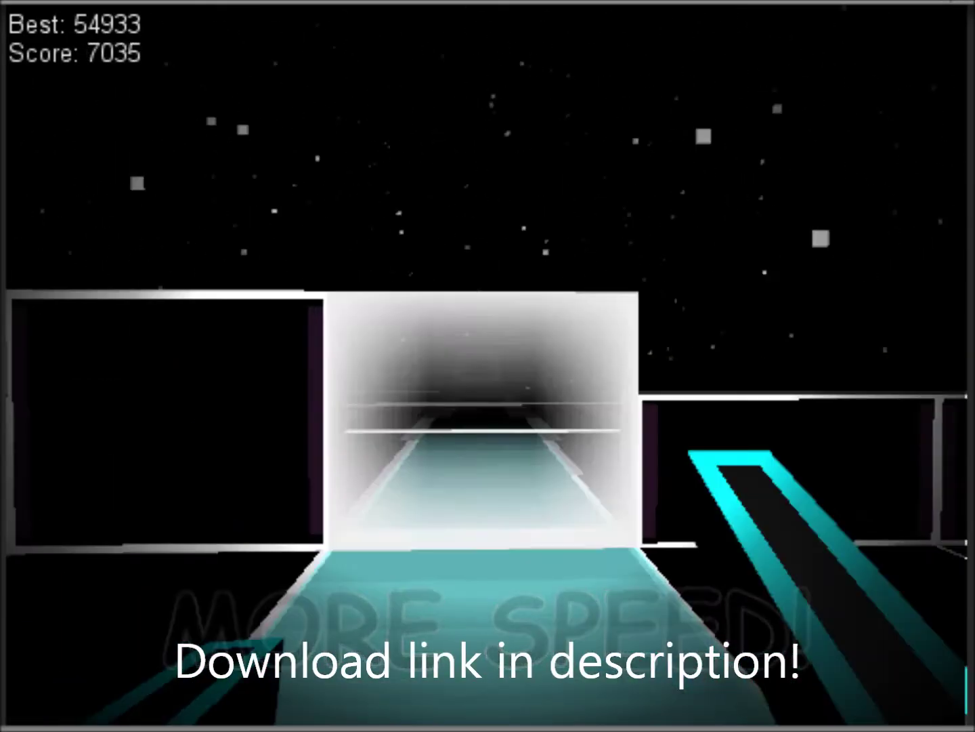